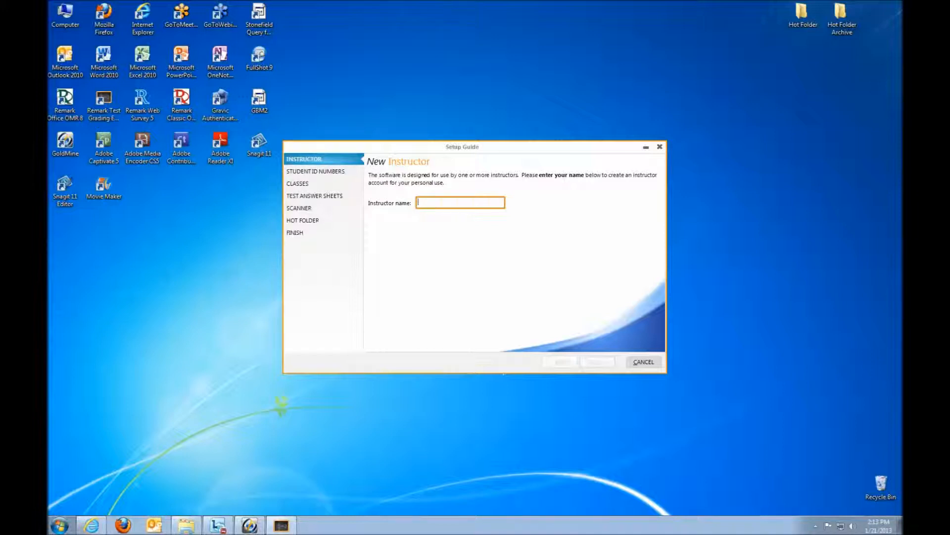
Step: Create the instructor account with the instructor's name and choose to manually enter the students' ID numbers
text(Mr. Richardson)
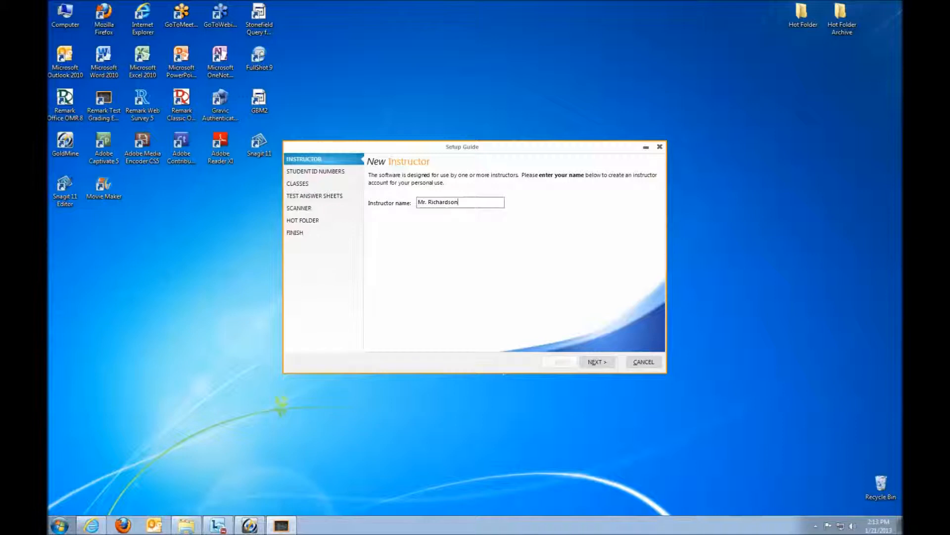
key(Return)
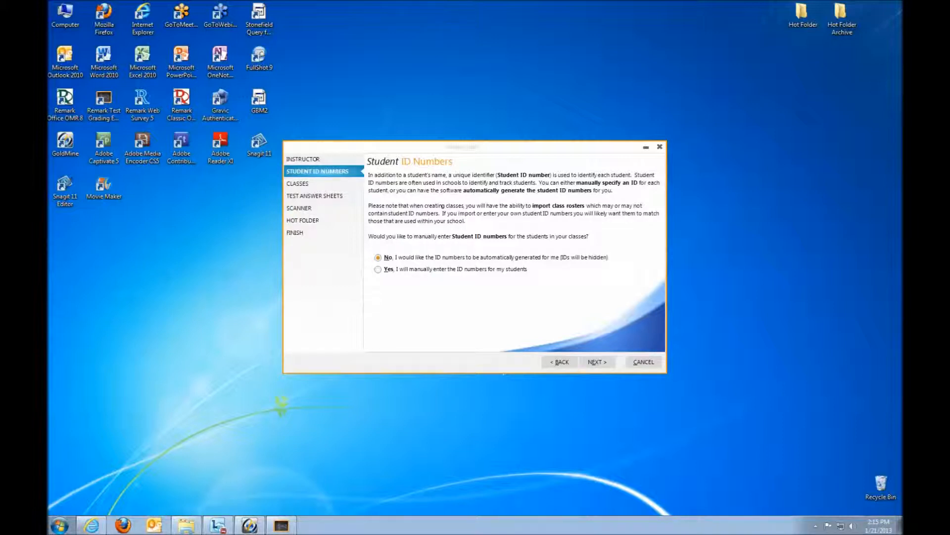
click(379, 269)
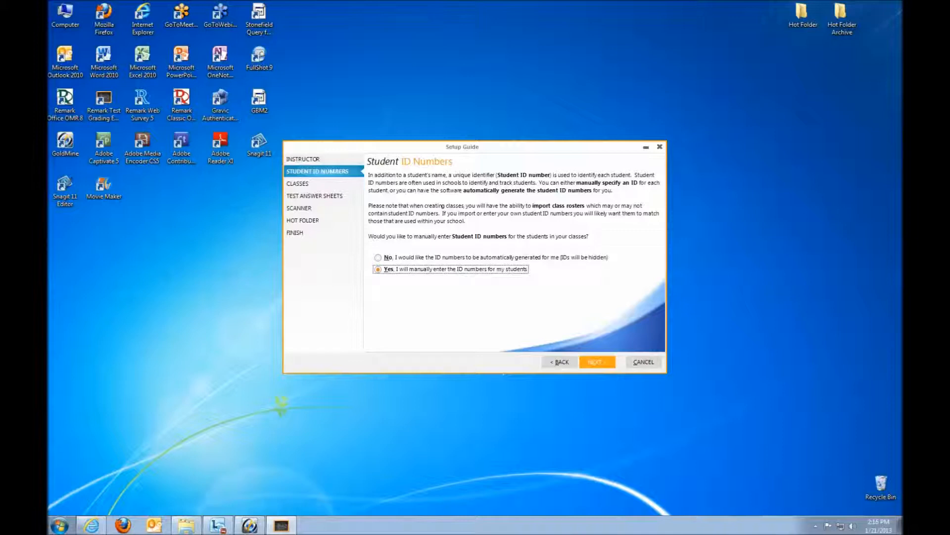
click(597, 361)
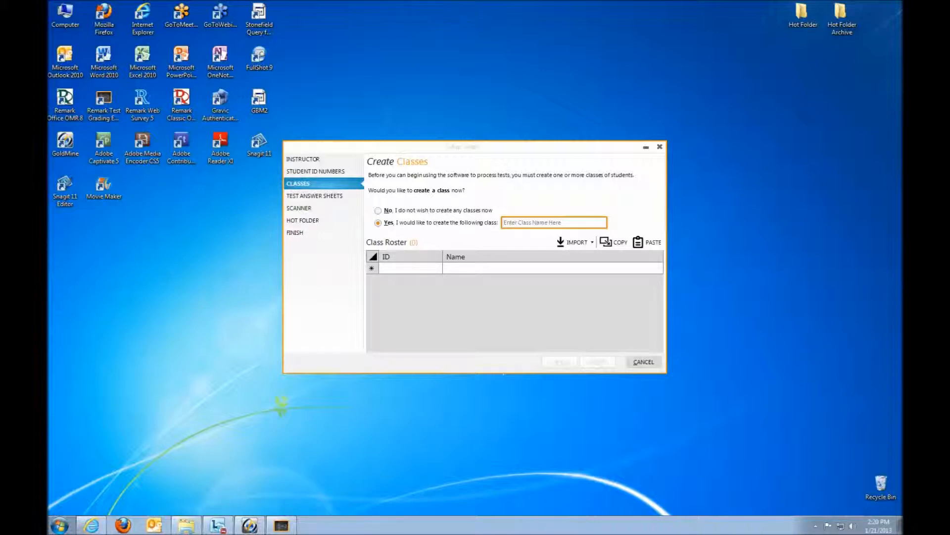
Step: Name the new class History 101 and enter the first student's ID number and name in its roster
click(554, 223)
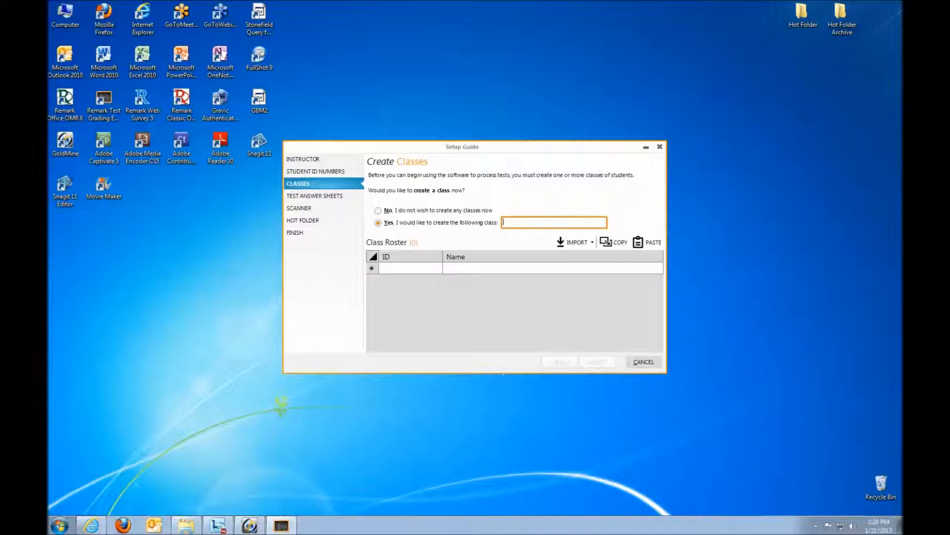
text(History 101)
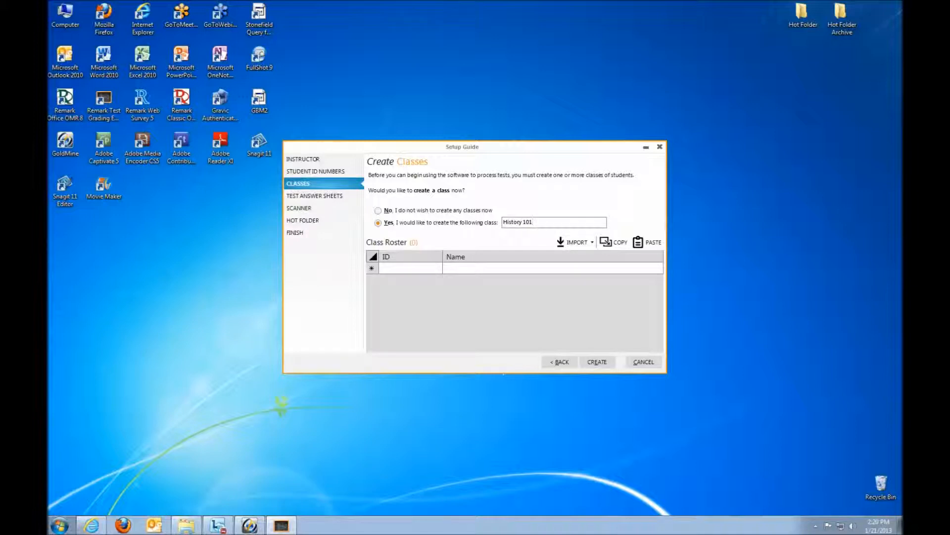
click(410, 267)
text(12345)
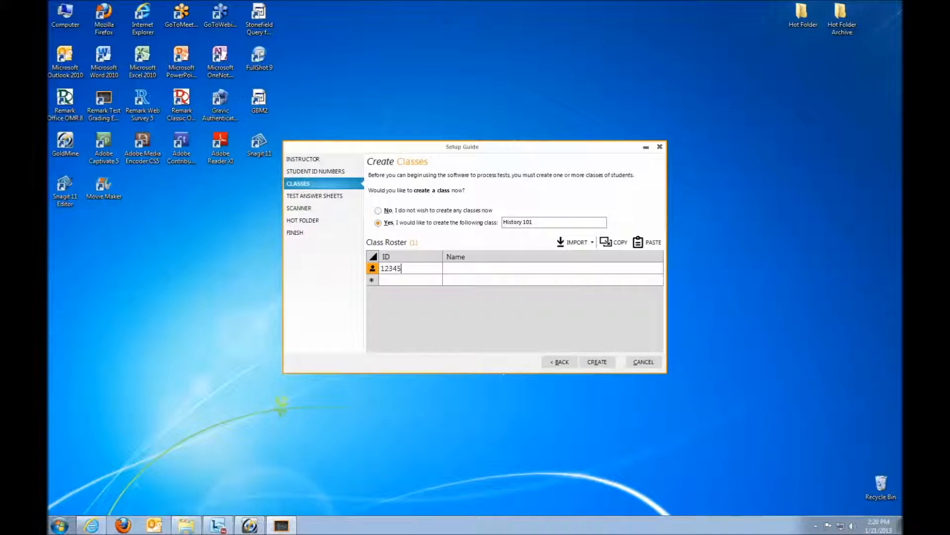
click(452, 270)
text(Amy Smith)
Step: Add the ID numbers and names of two more students, then create the class without adding another one
key(Tab)
text(24680)
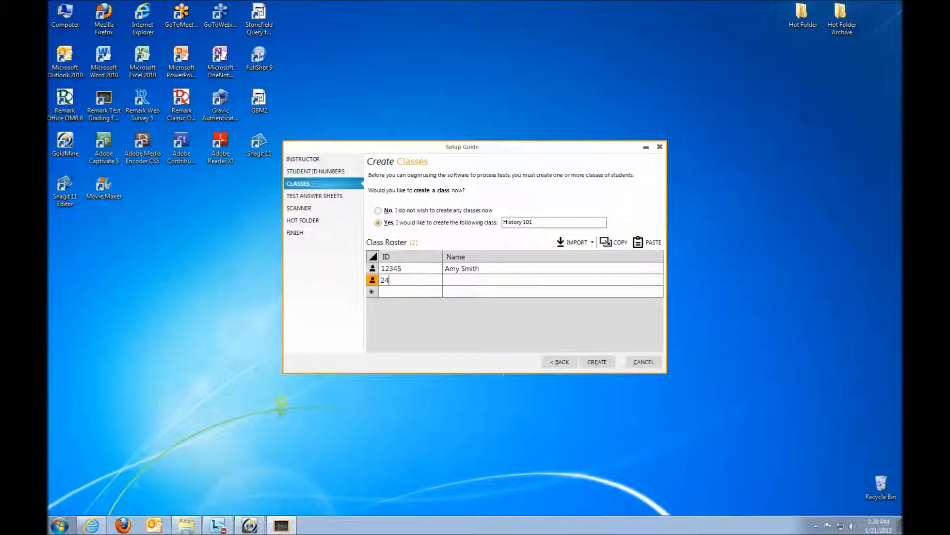
key(Tab)
text(John Adams)
key(Tab)
text(13579)
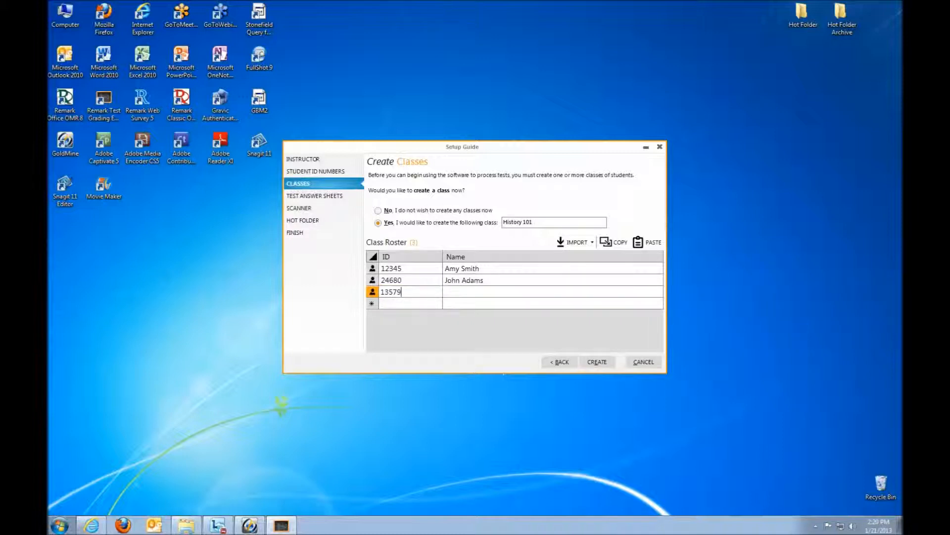
key(Tab)
text(Samantha Jones)
click(597, 362)
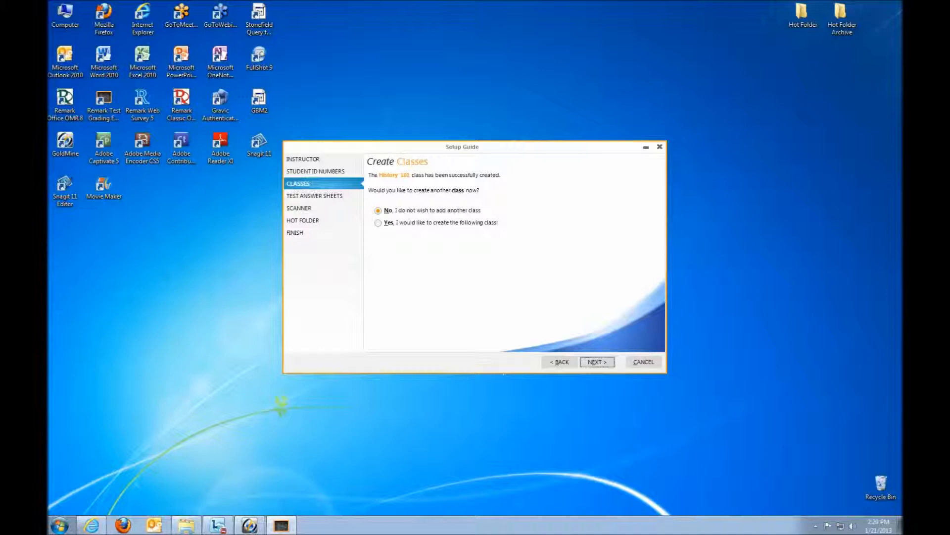
key(Return)
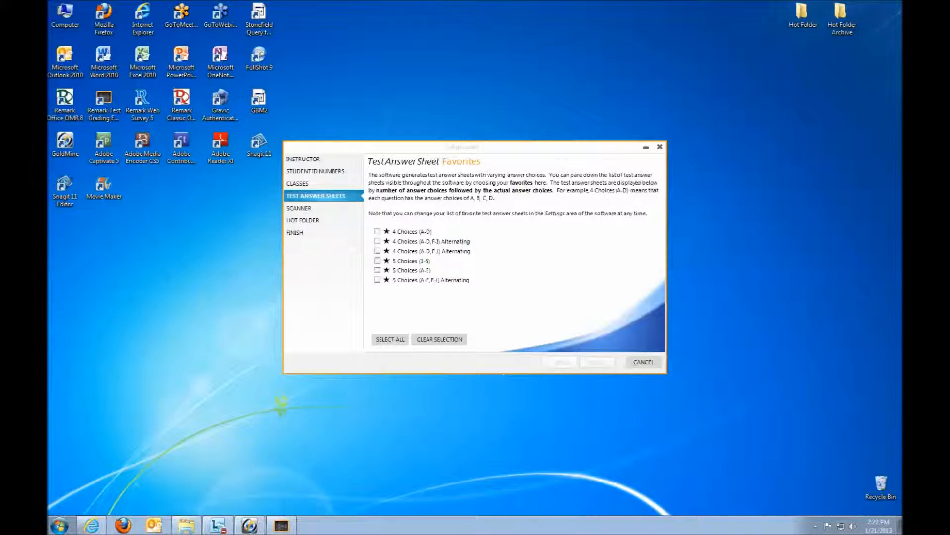
Step: Mark all the test answer sheets as favorites and choose to configure the EPSON GT-S80 scanner
click(390, 340)
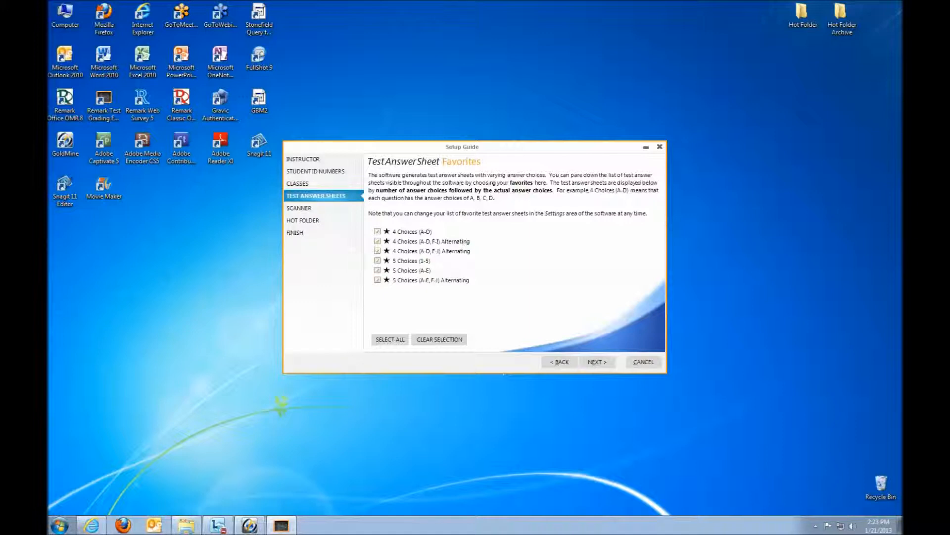
click(597, 362)
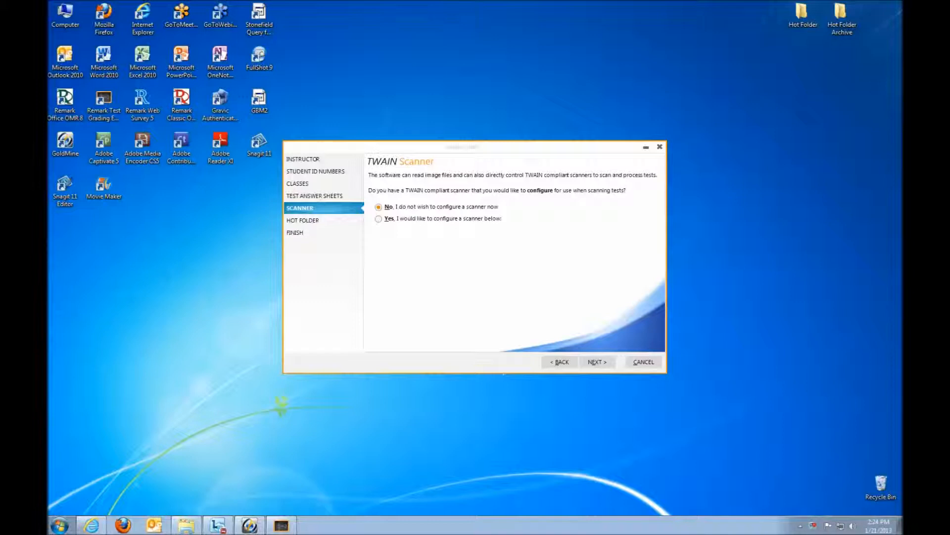
click(379, 219)
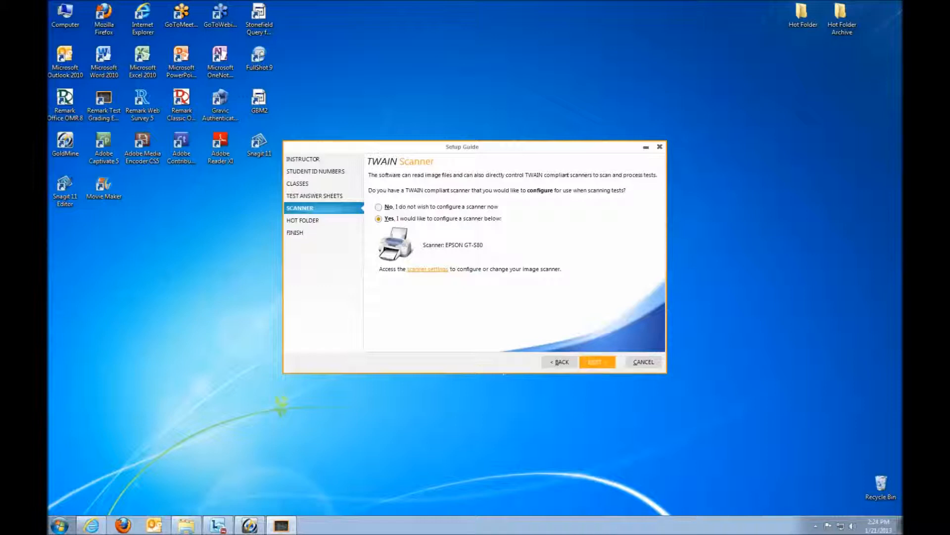
click(598, 362)
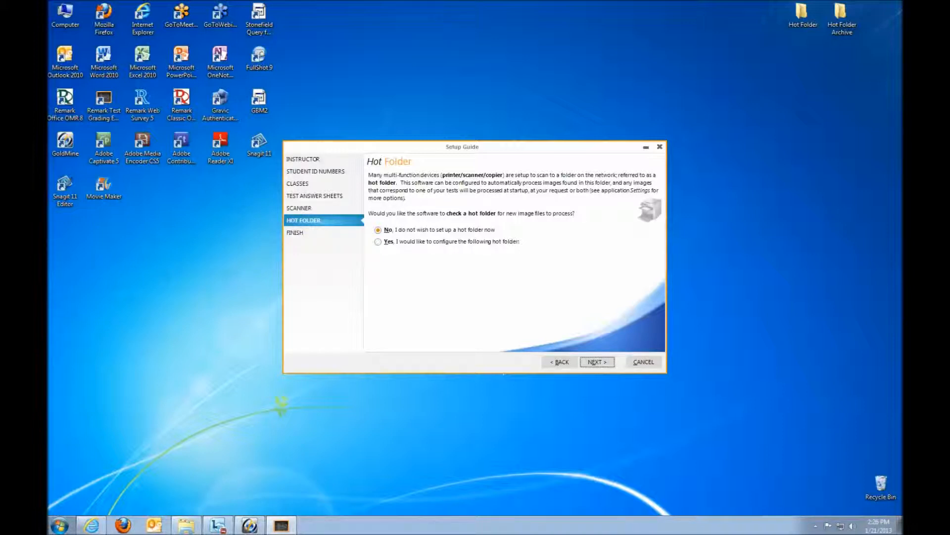
Step: Enable hot folder checking and set the Hot Folder directory on the desktop as its location
click(378, 242)
click(641, 255)
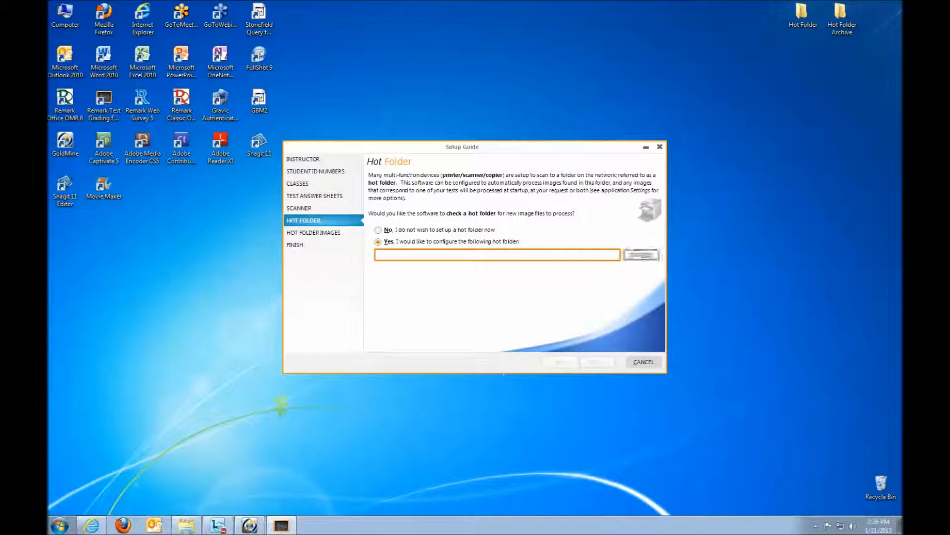
click(389, 210)
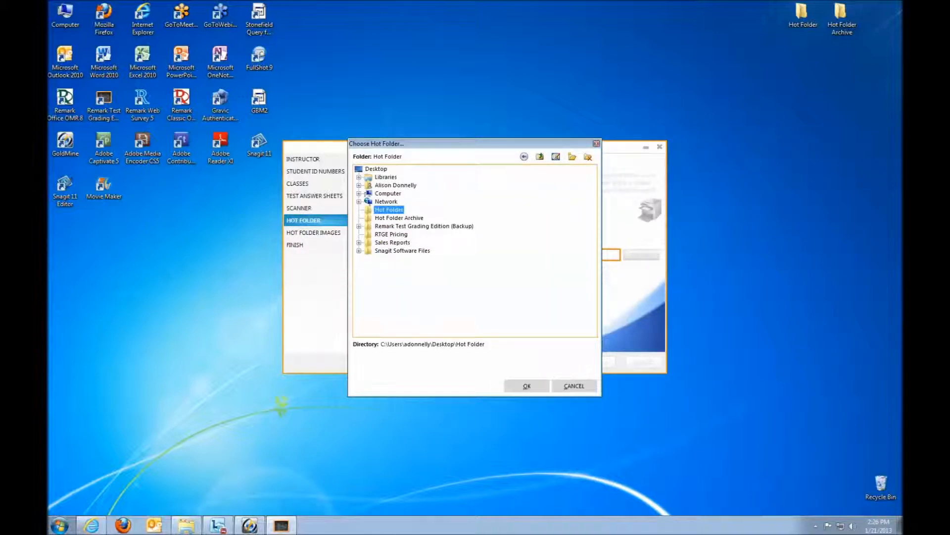
click(527, 386)
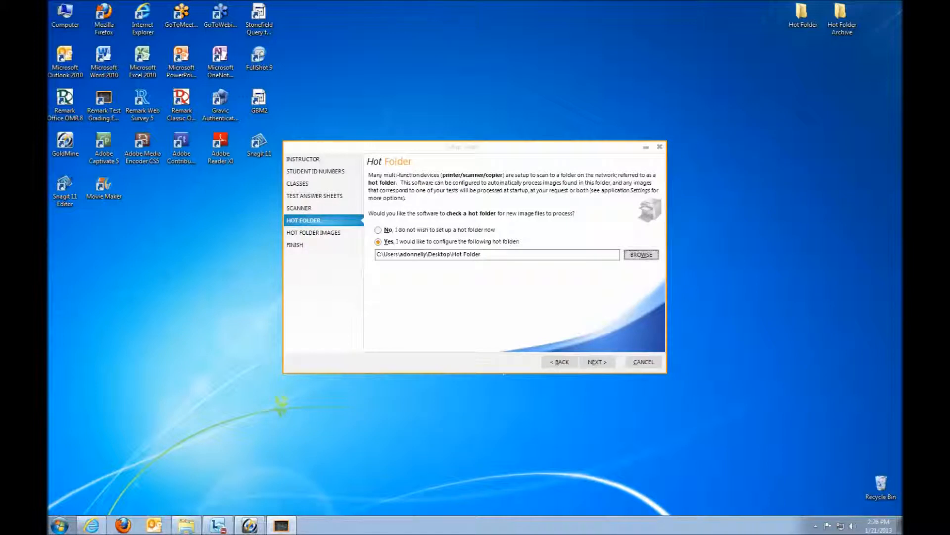
click(597, 362)
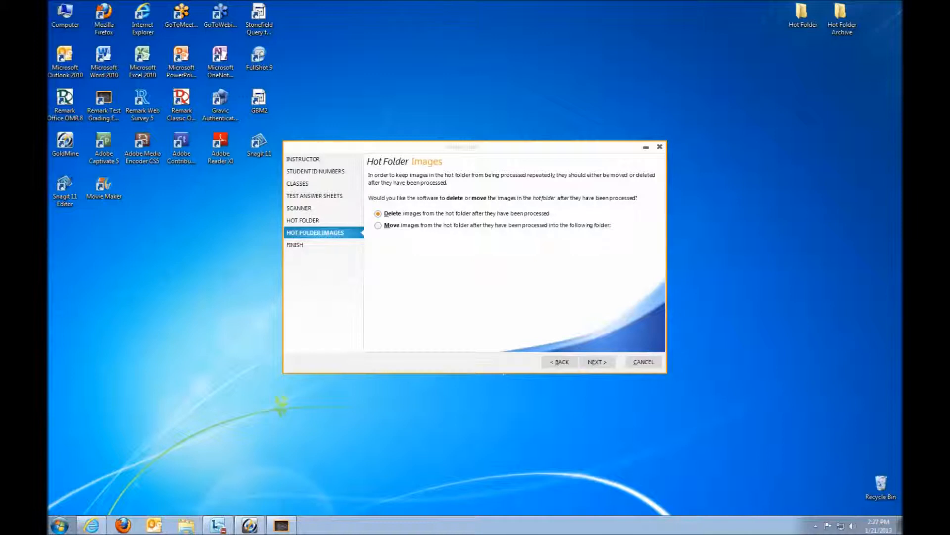
Step: Have processed images moved to the desktop's Hot Folder Archive folder and finish the setup guide
click(378, 225)
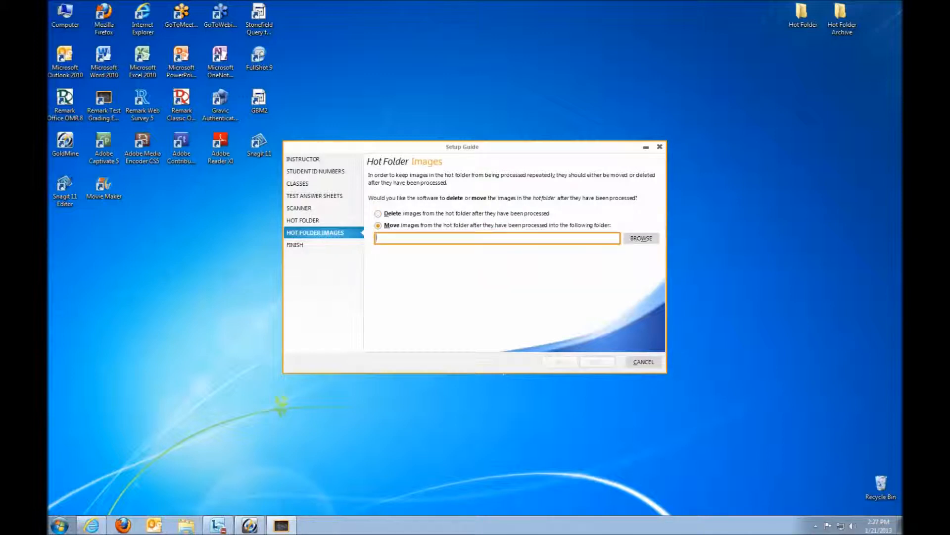
click(641, 238)
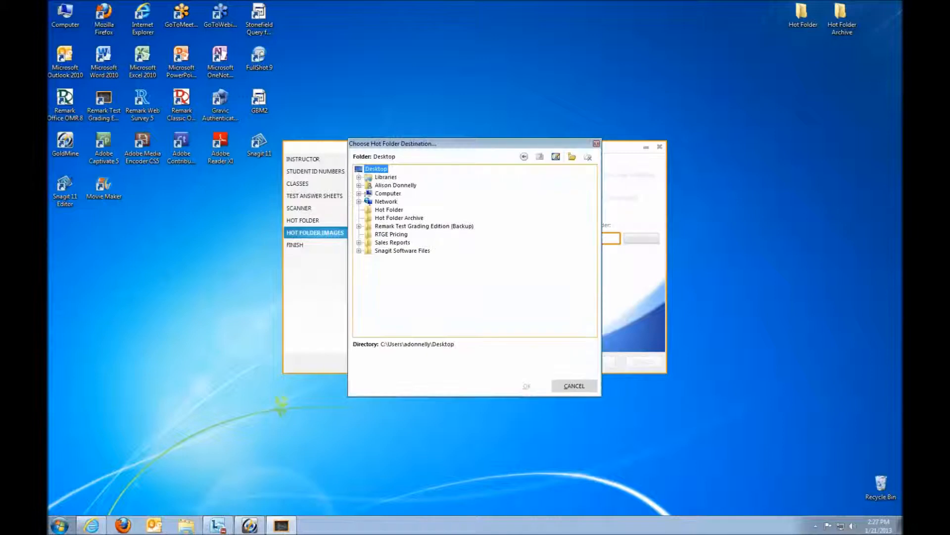
click(399, 218)
click(526, 385)
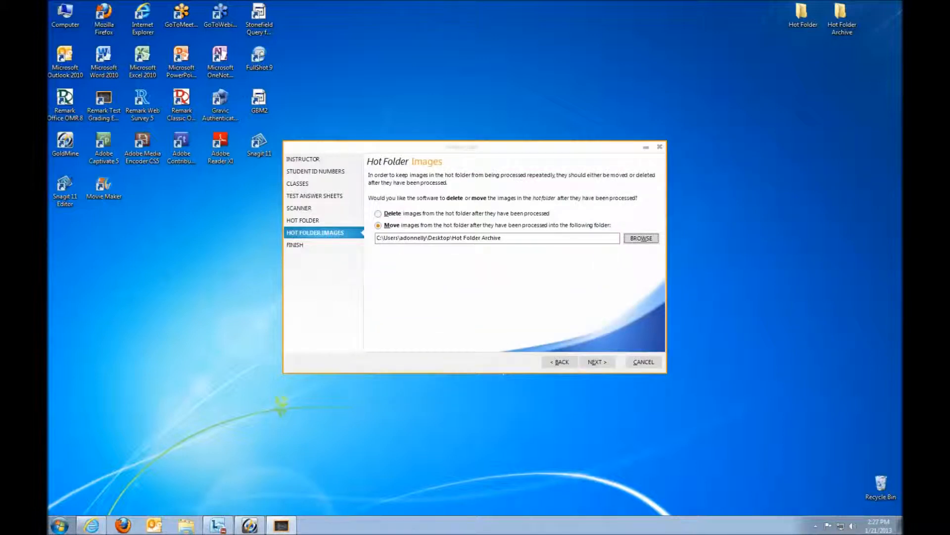
click(598, 362)
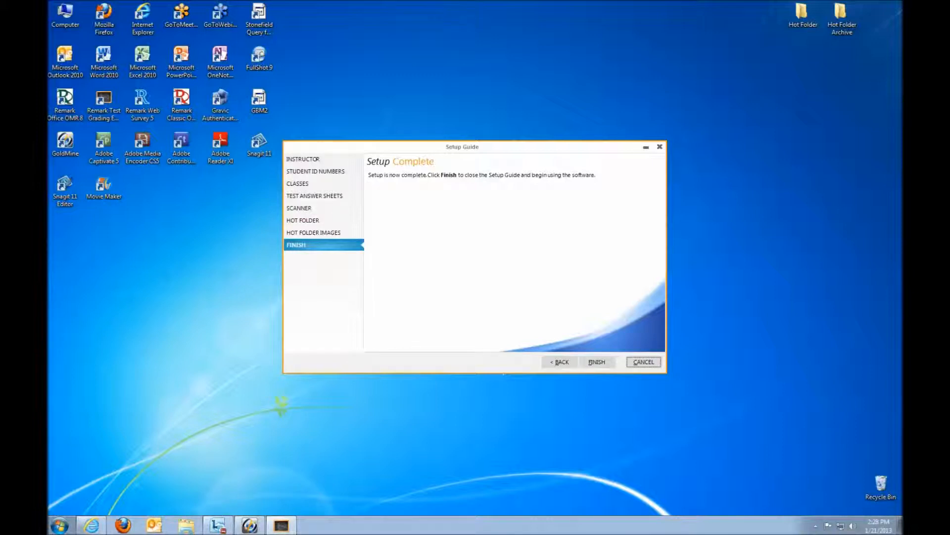
click(597, 362)
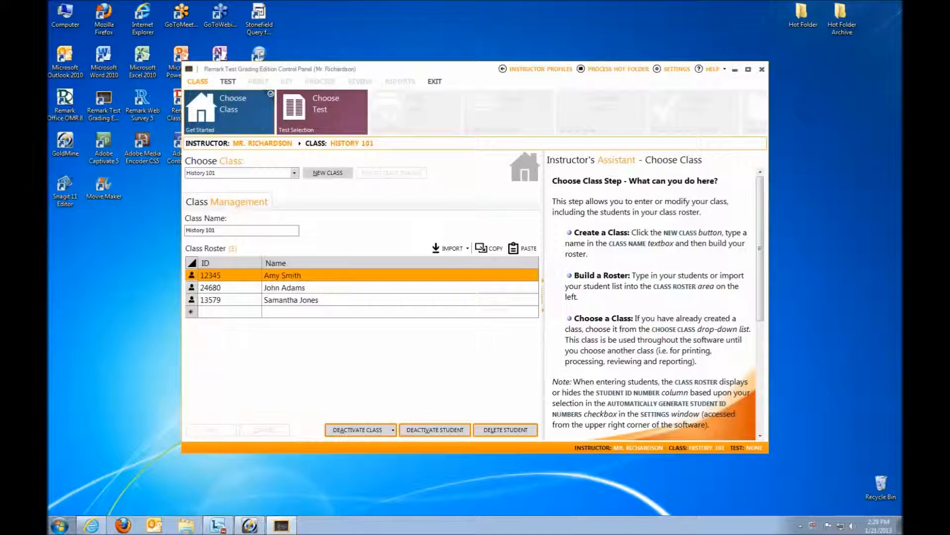
Step: Choose the History 101 class, then open the instructor profiles and select the existing instructor
click(294, 172)
click(242, 183)
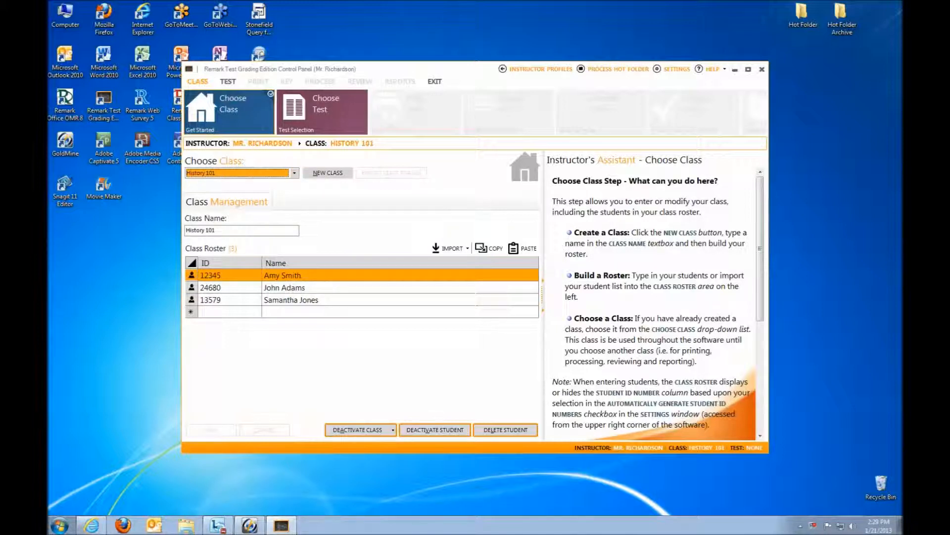
click(552, 69)
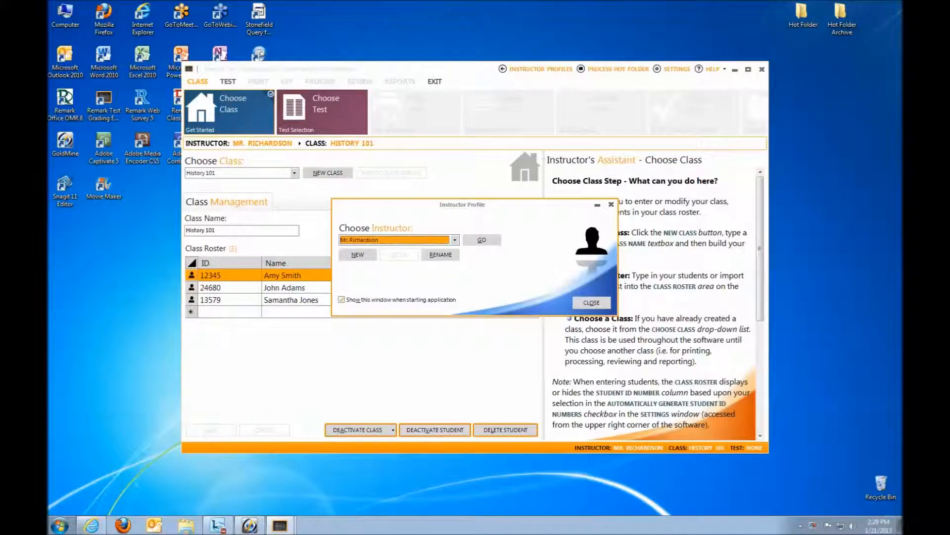
click(454, 239)
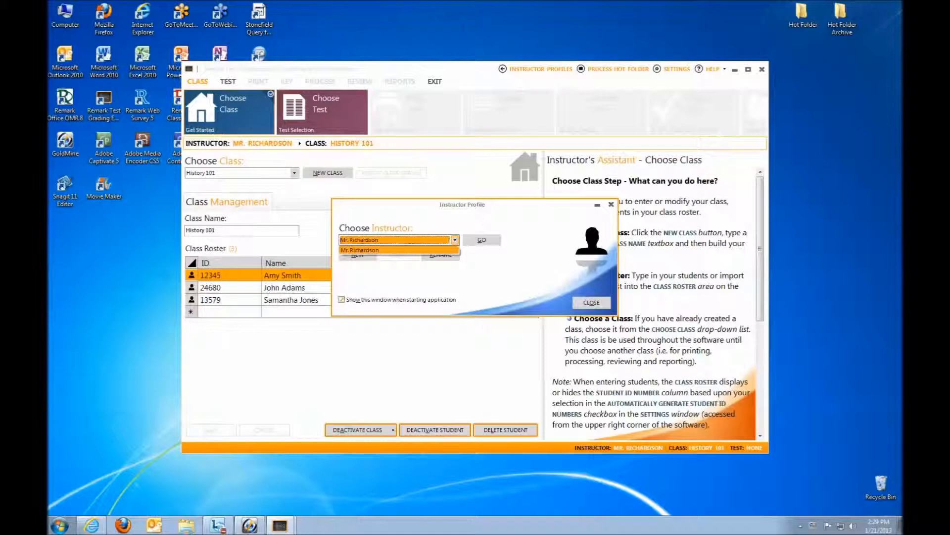
click(376, 250)
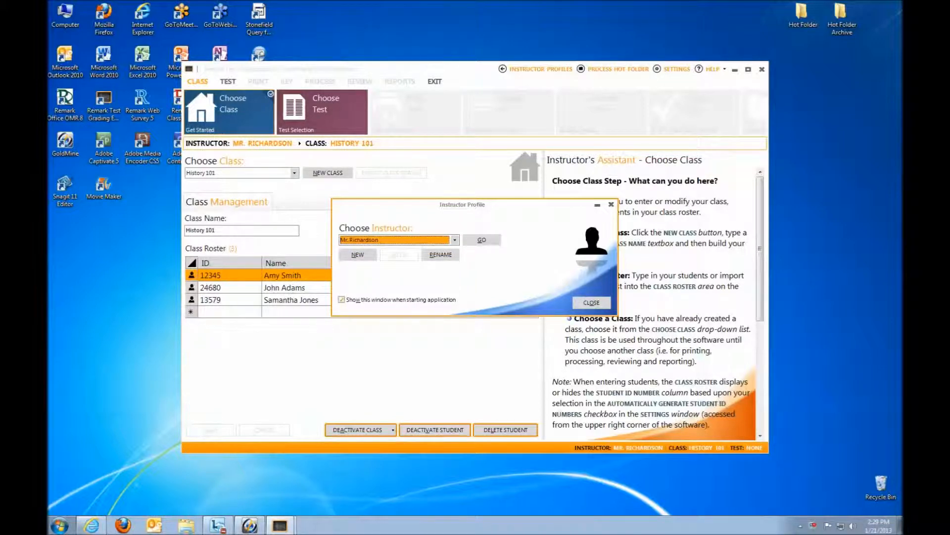